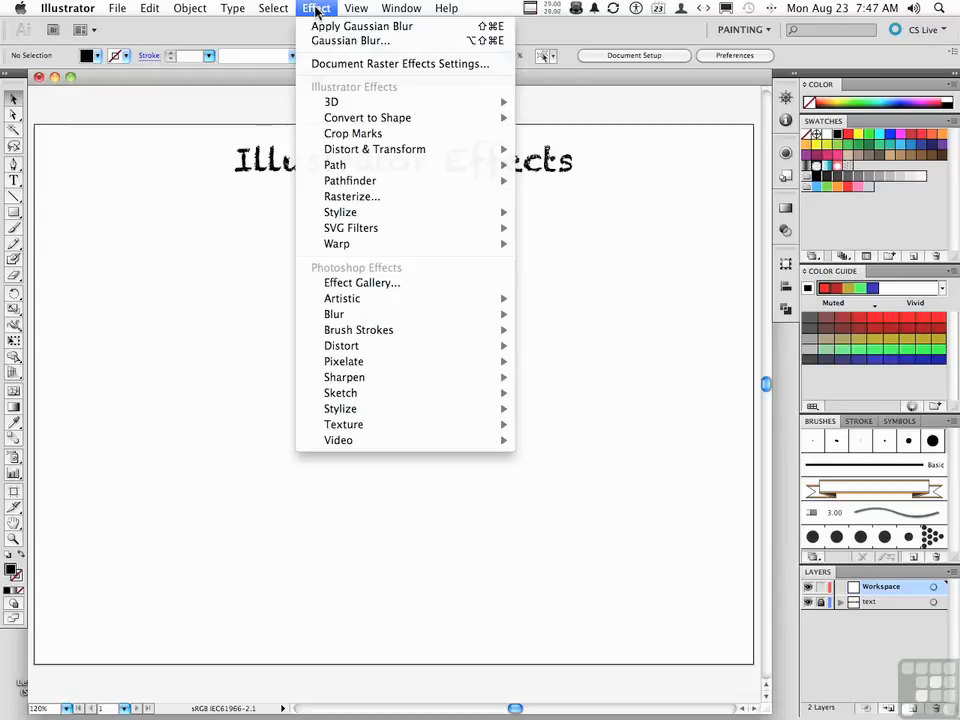
left_click(316, 8)
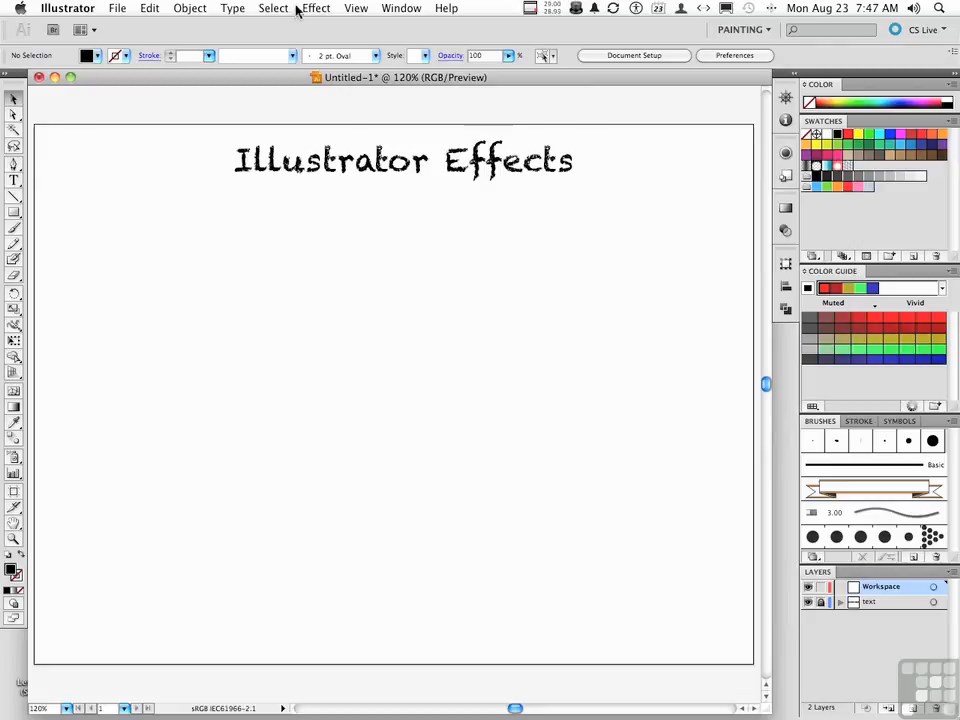
left_click(312, 9)
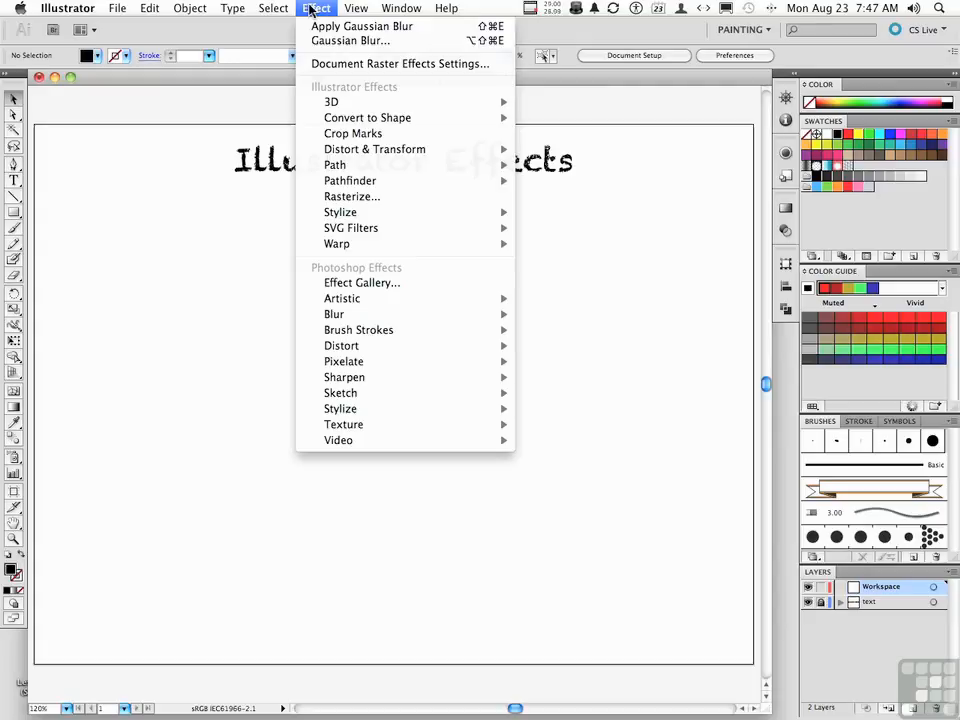
left_click(310, 9)
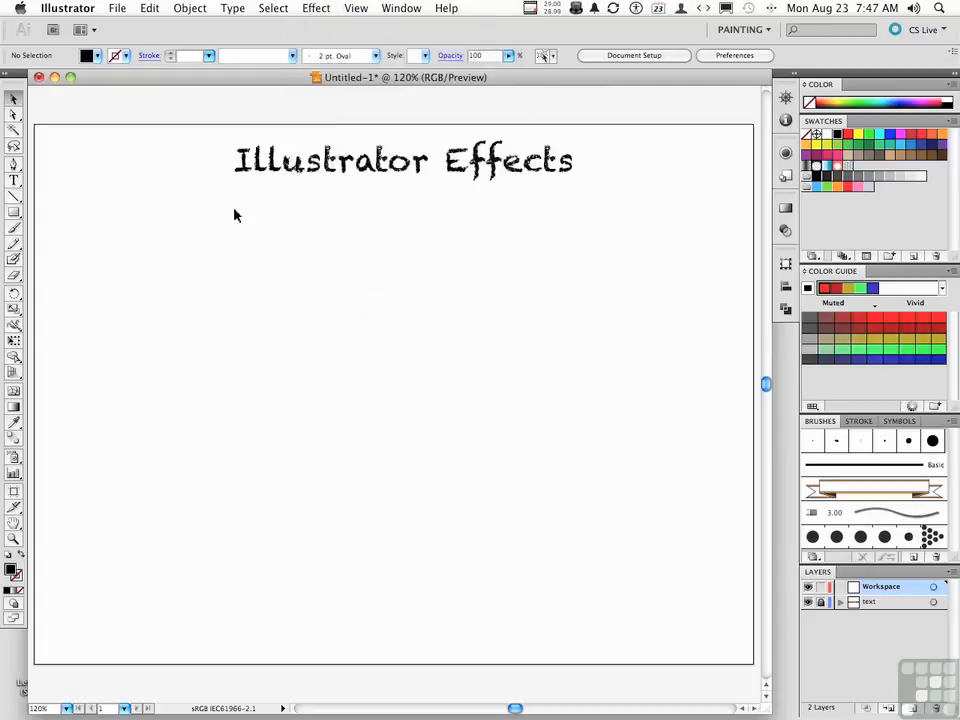
- Draw a rectangle near the centre of the artboard, below the title, and fill it with red
left_click(14, 211)
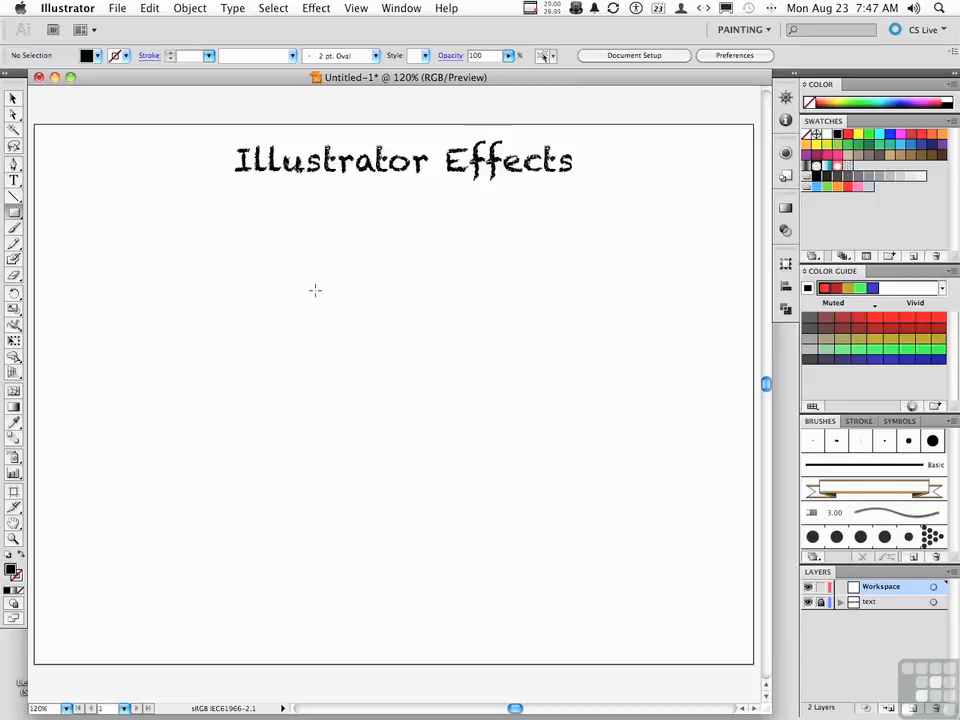
left_click_drag(304, 294, 466, 432)
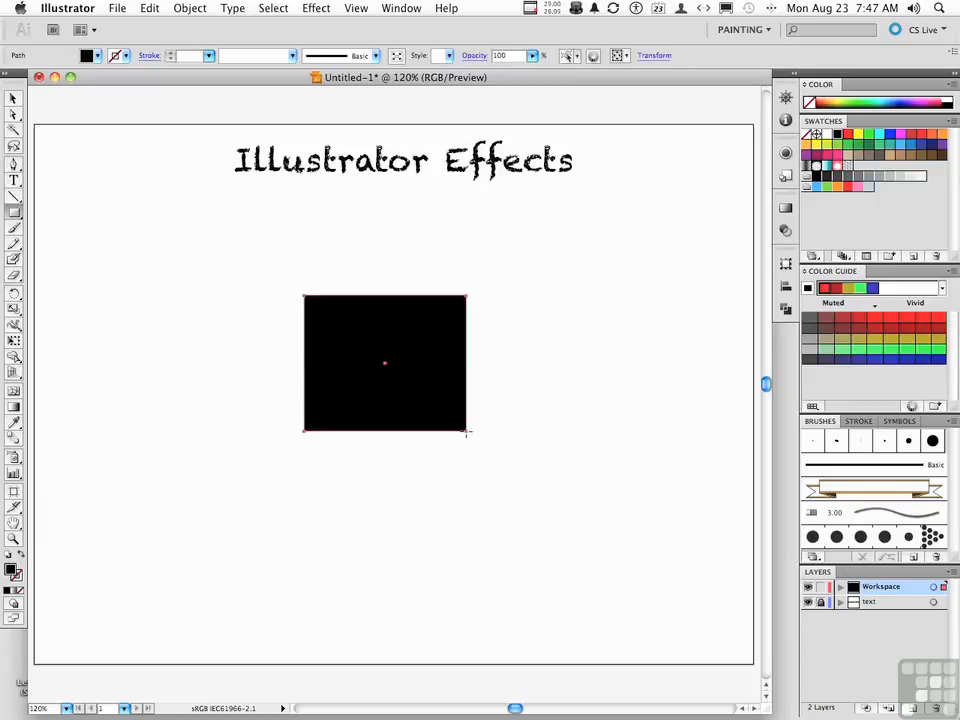
left_click(846, 135)
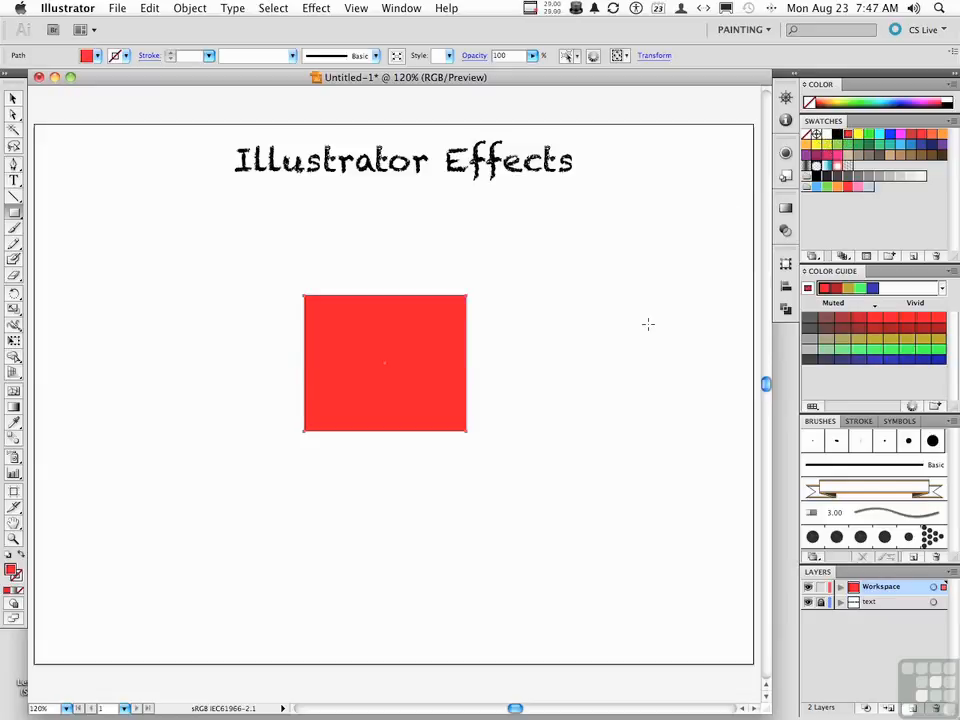
- Apply a Gaussian Blur with a 3.6-pixel radius to the red rectangle and deselect it
left_click(312, 8)
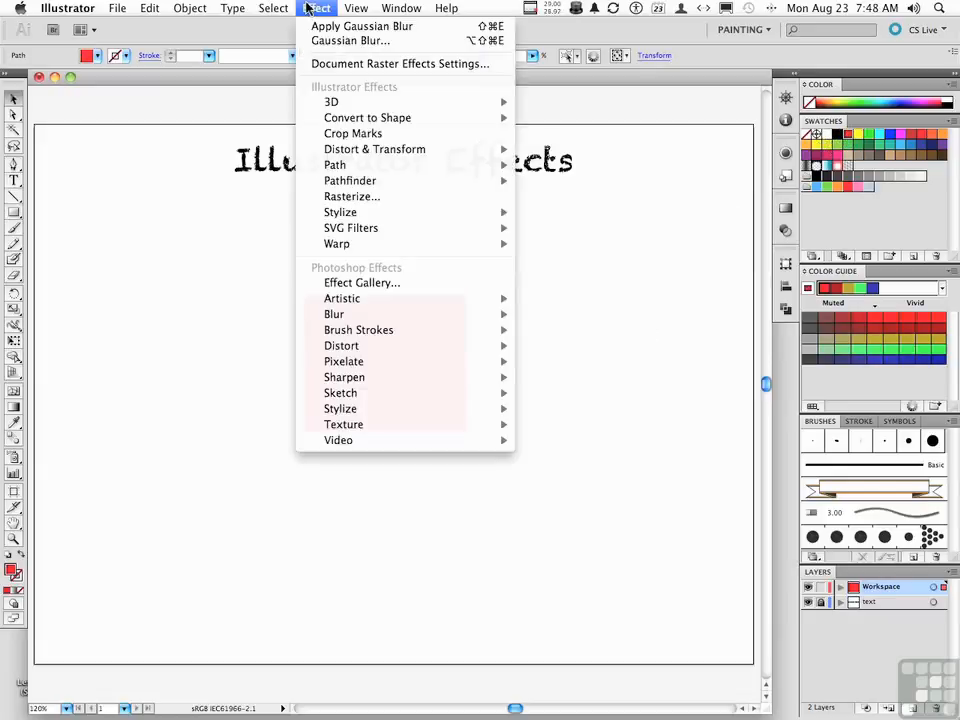
mouse_move(458, 320)
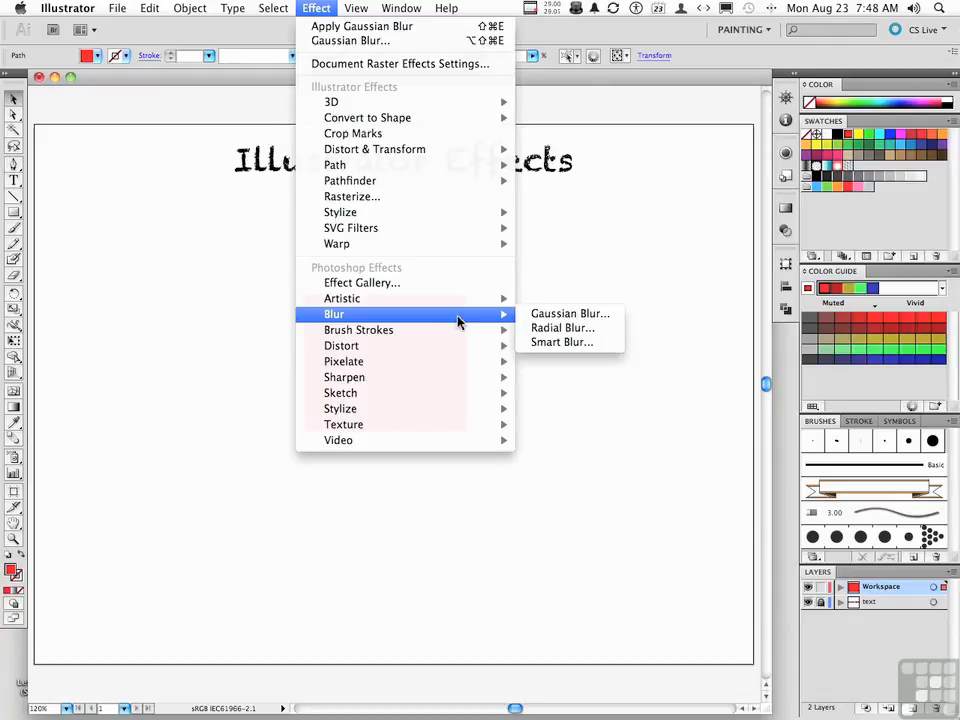
left_click(542, 315)
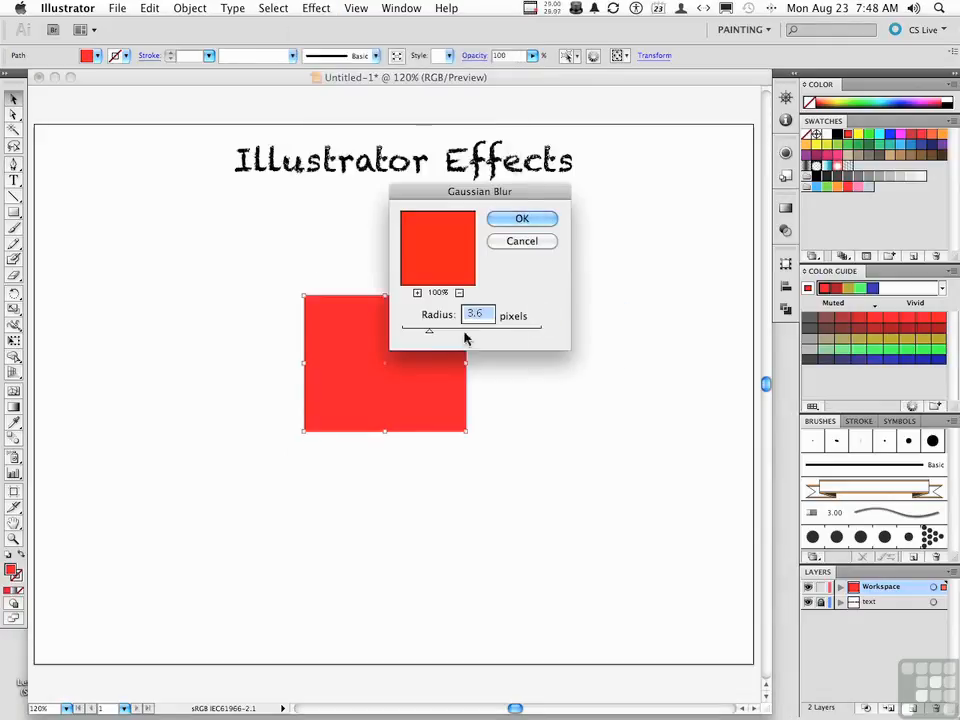
left_click(528, 221)
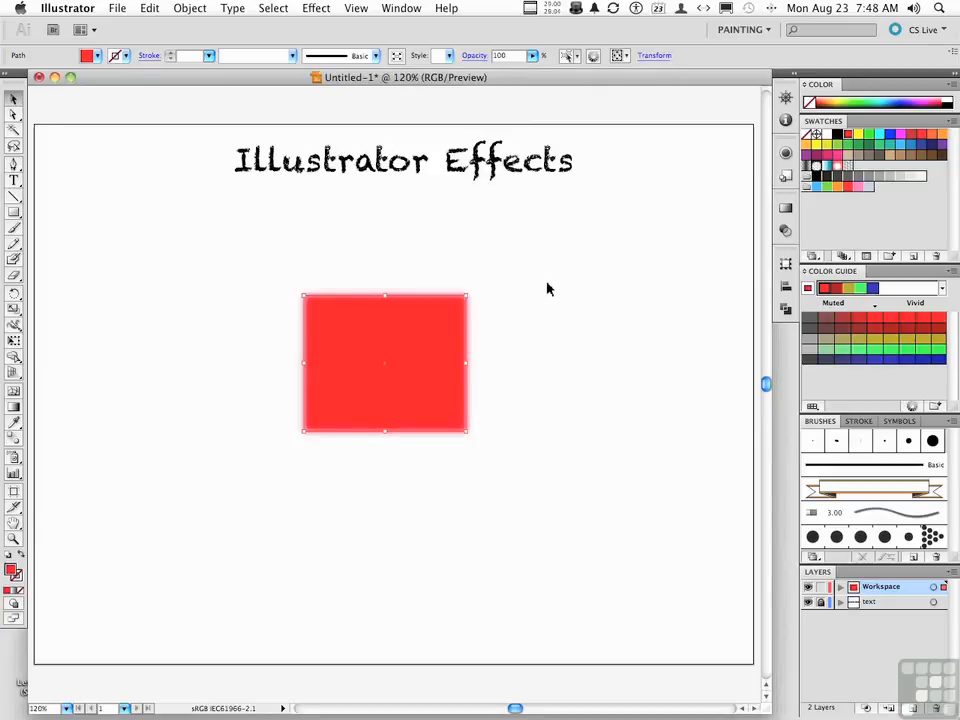
left_click(547, 289)
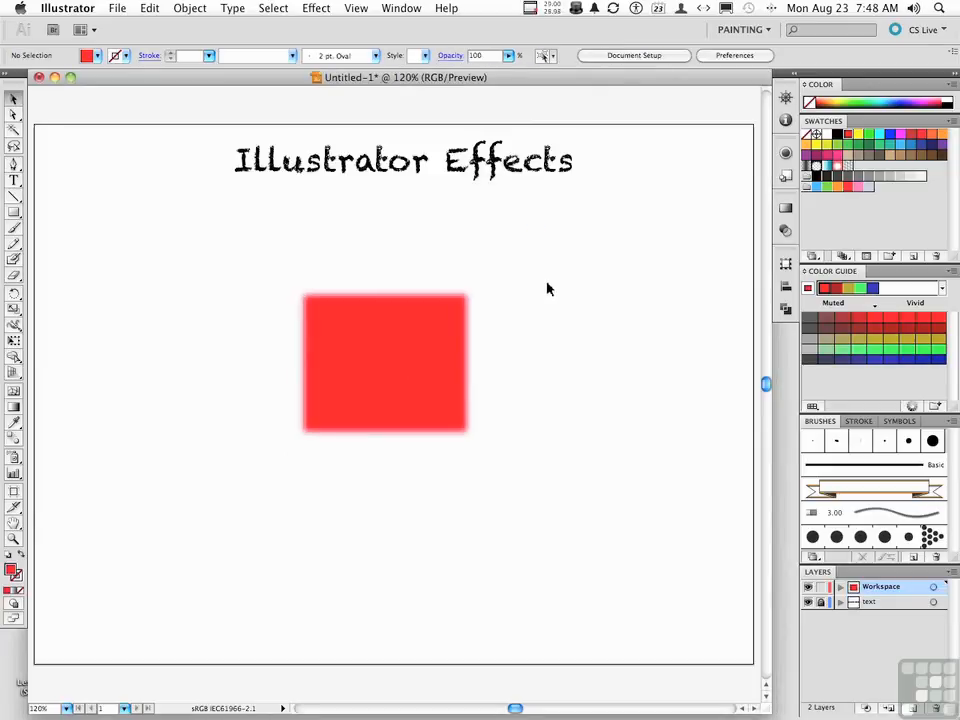
- Try the Bitmap color model in the document raster effects settings on the blurred rectangle, and undo the change
left_click(14, 538)
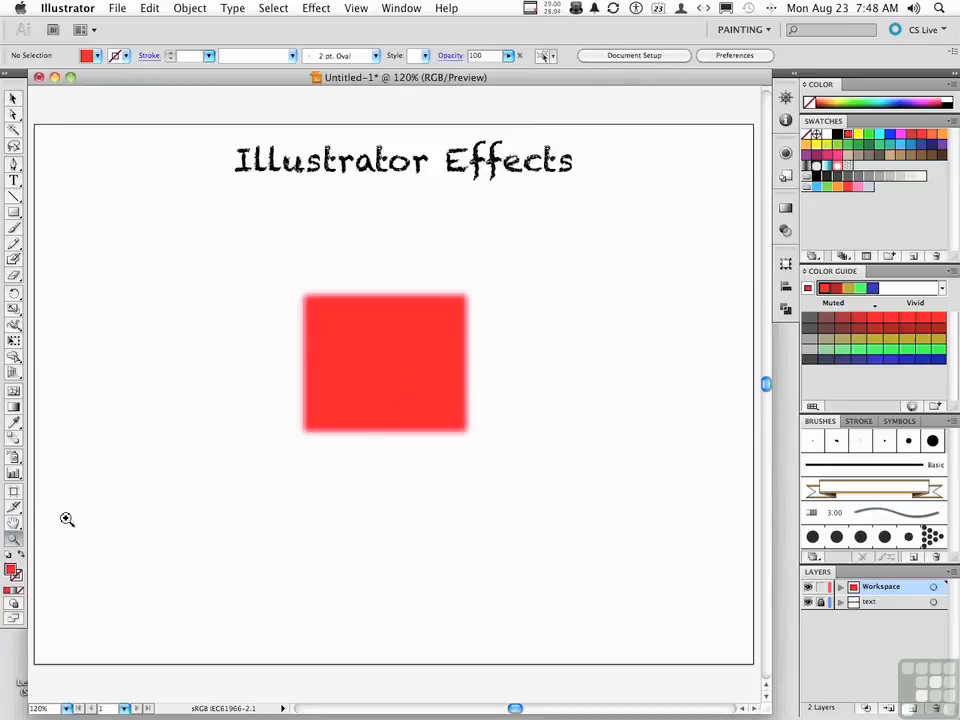
left_click_drag(260, 272, 366, 346)
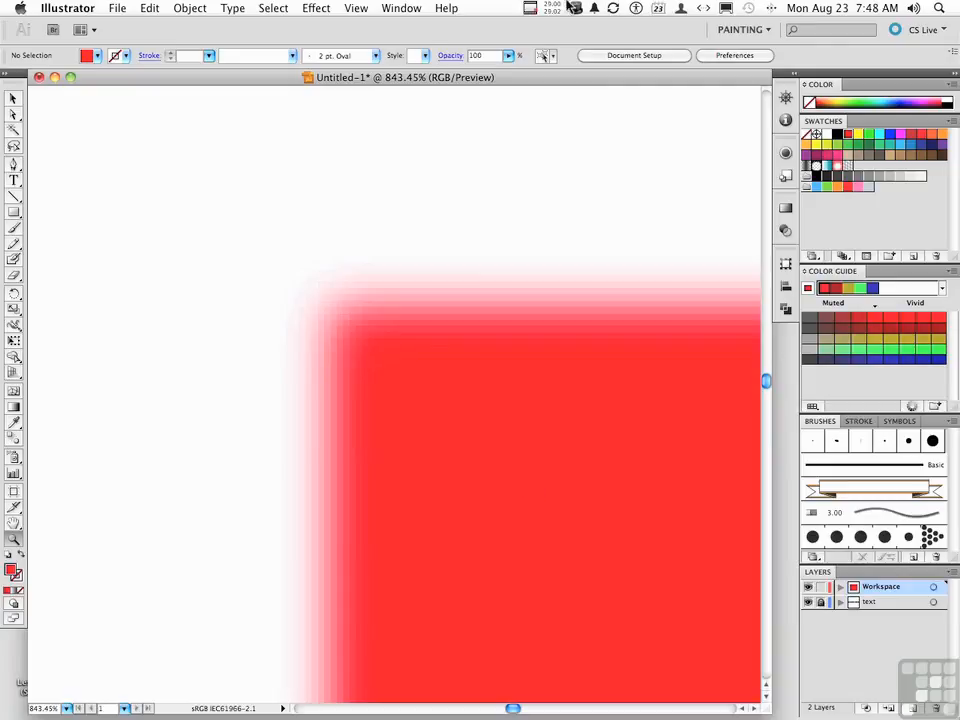
left_click(315, 10)
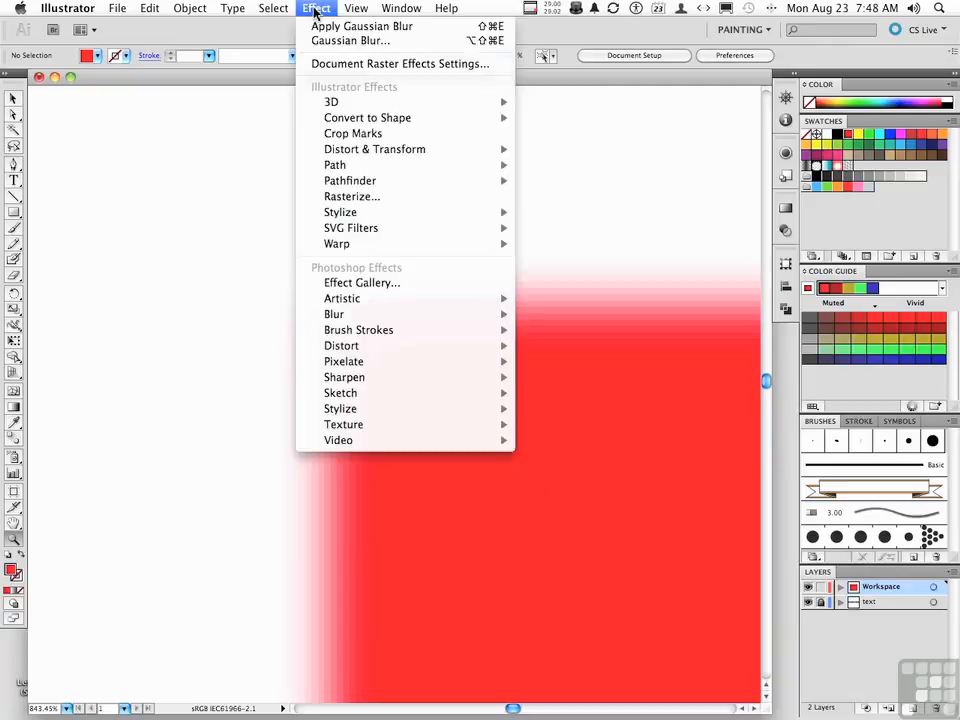
left_click(338, 64)
left_click_drag(317, 104, 413, 104)
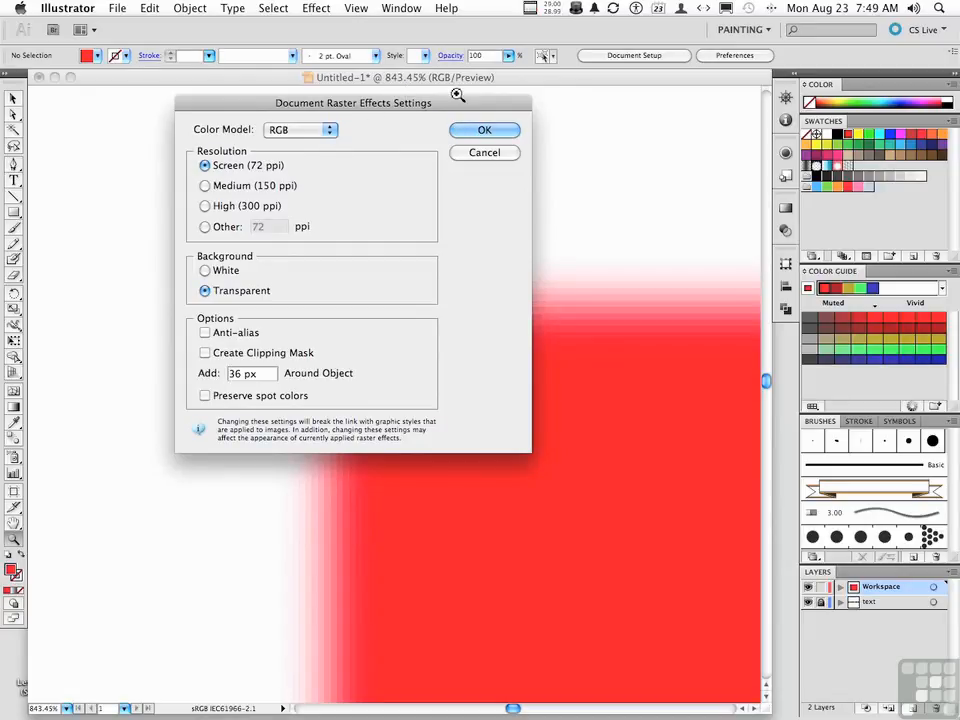
left_click(305, 133)
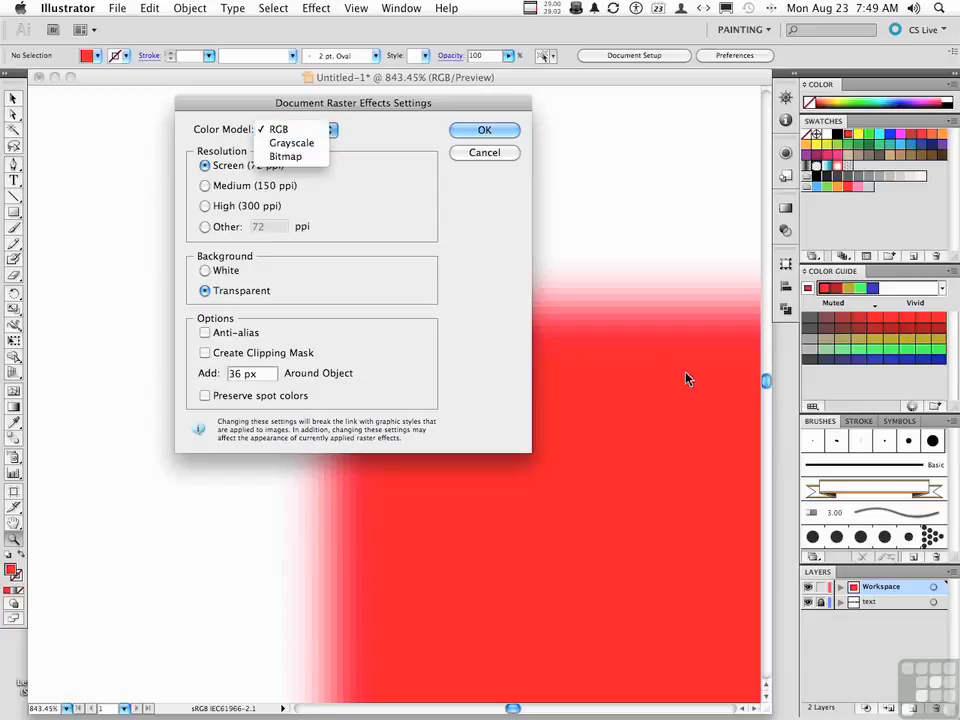
left_click(288, 157)
left_click(458, 131)
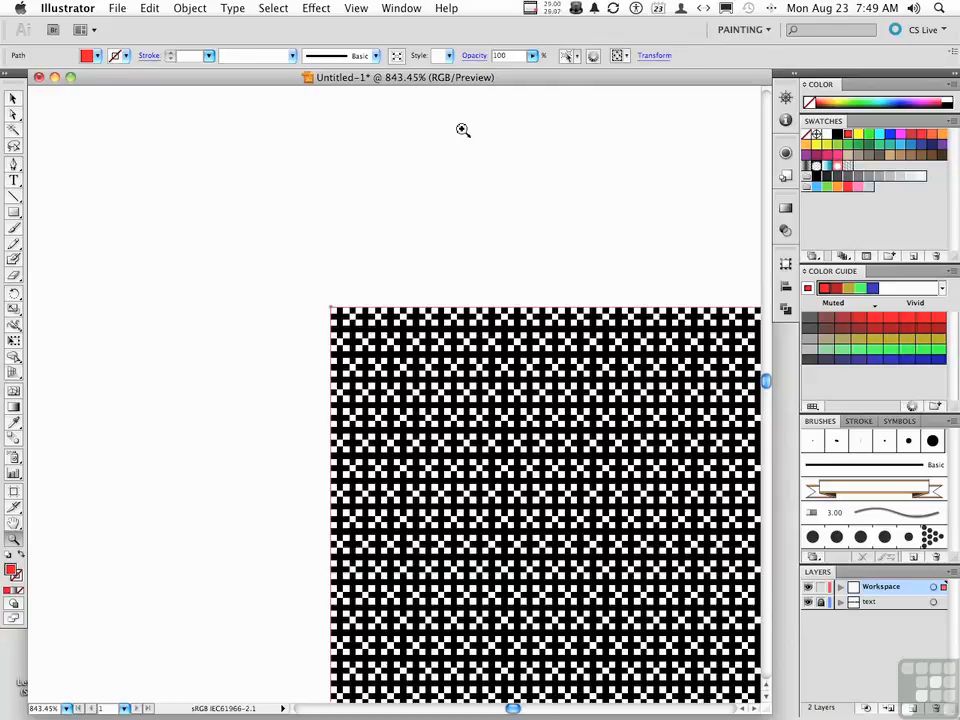
key("super+z")
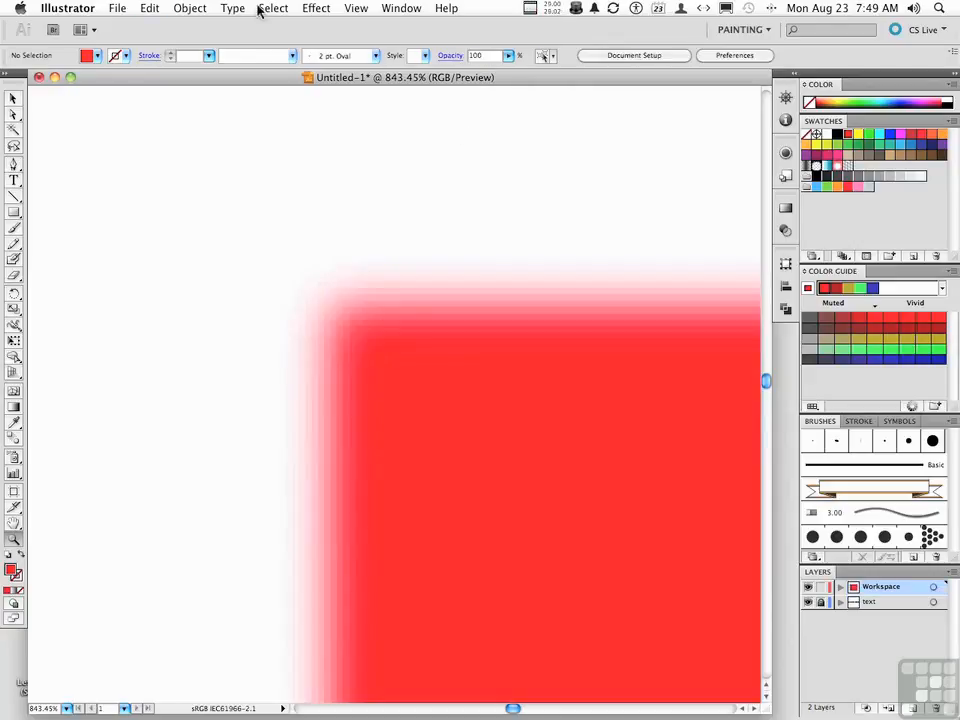
- Set the document raster effects resolution to High (300 ppi) and deselect the rectangle
left_click(320, 9)
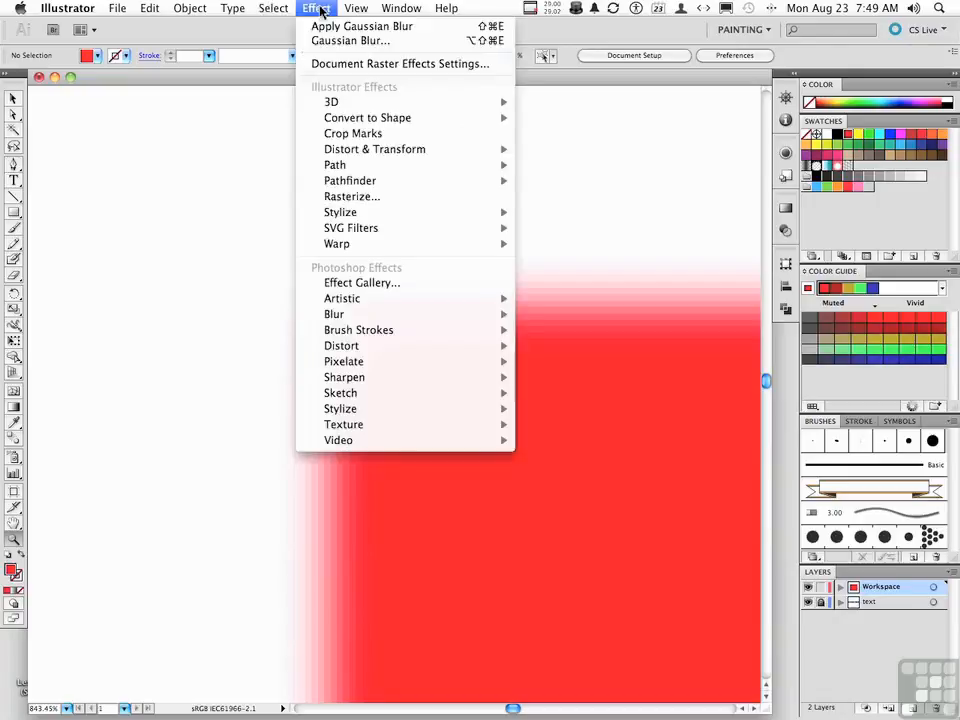
left_click(335, 64)
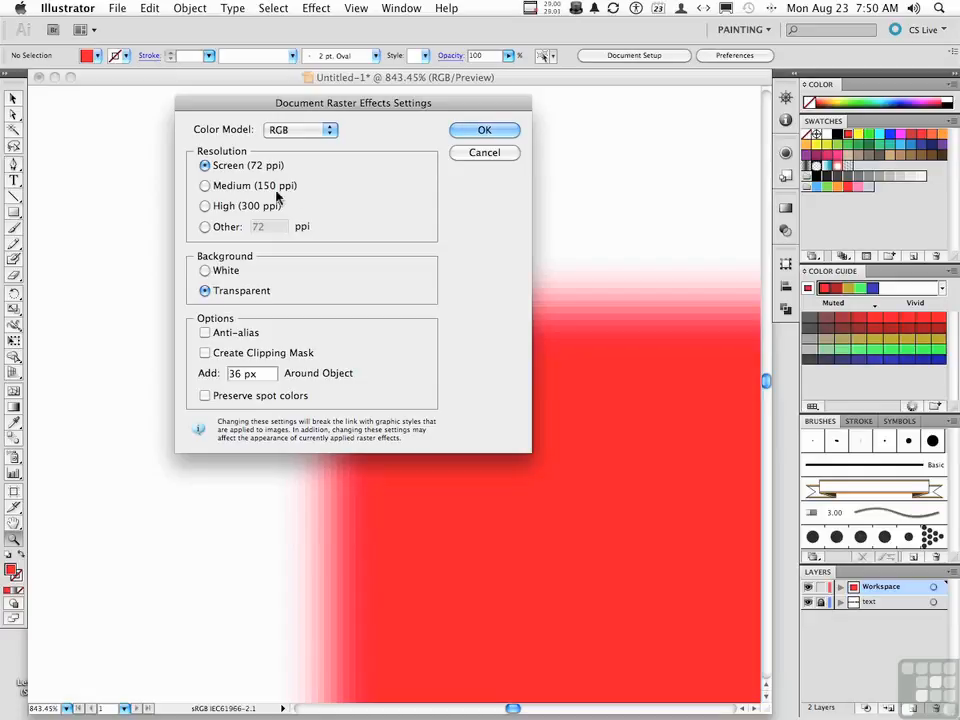
left_click(206, 206)
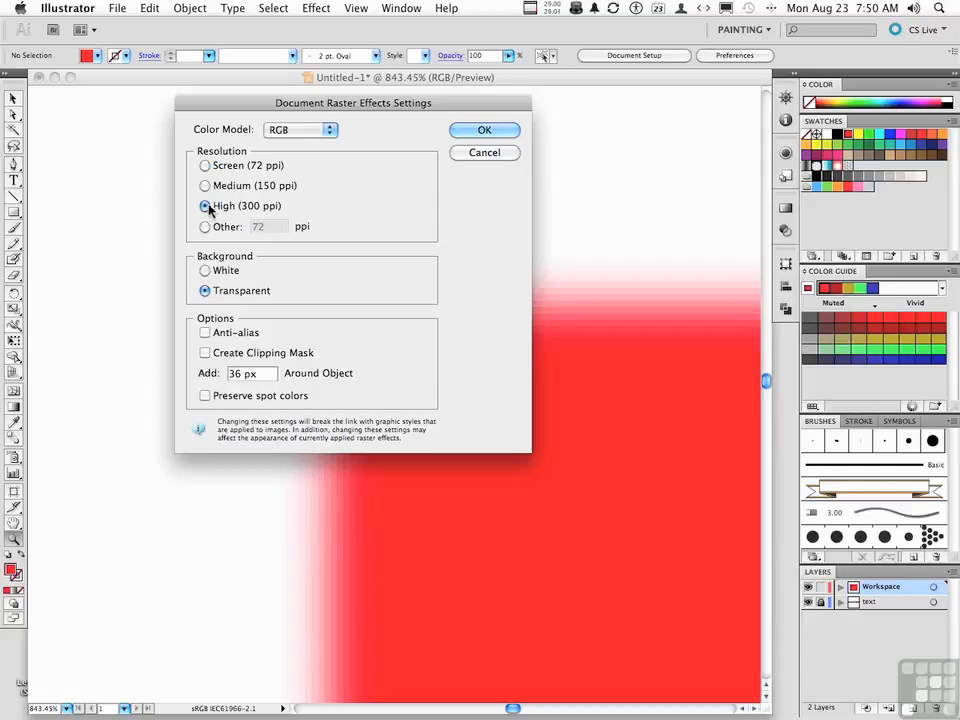
left_click(484, 133)
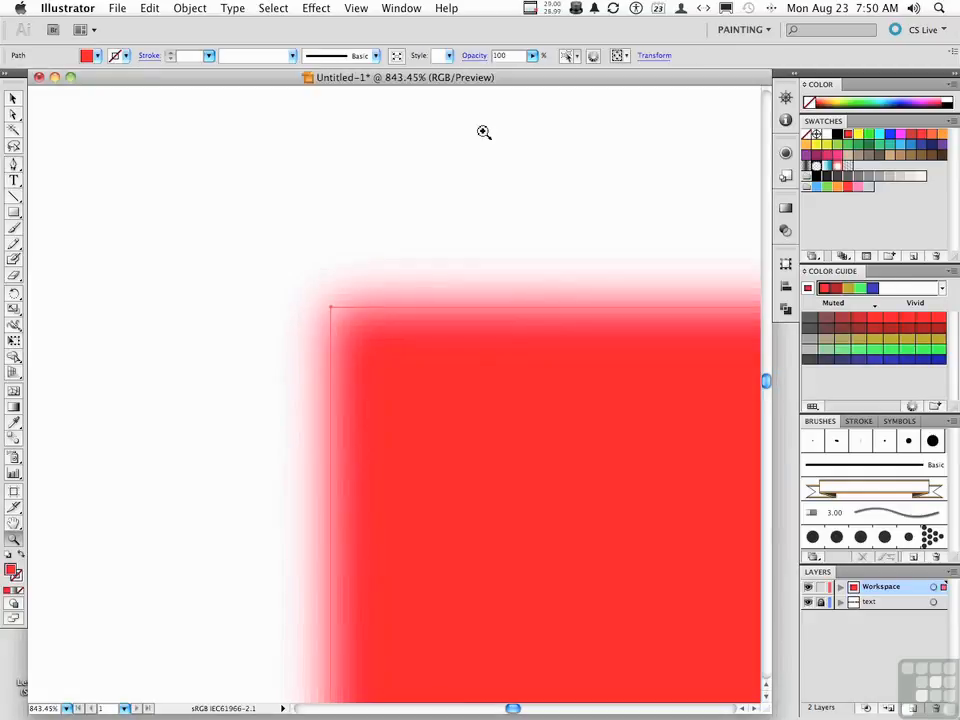
key("super+shift+a")
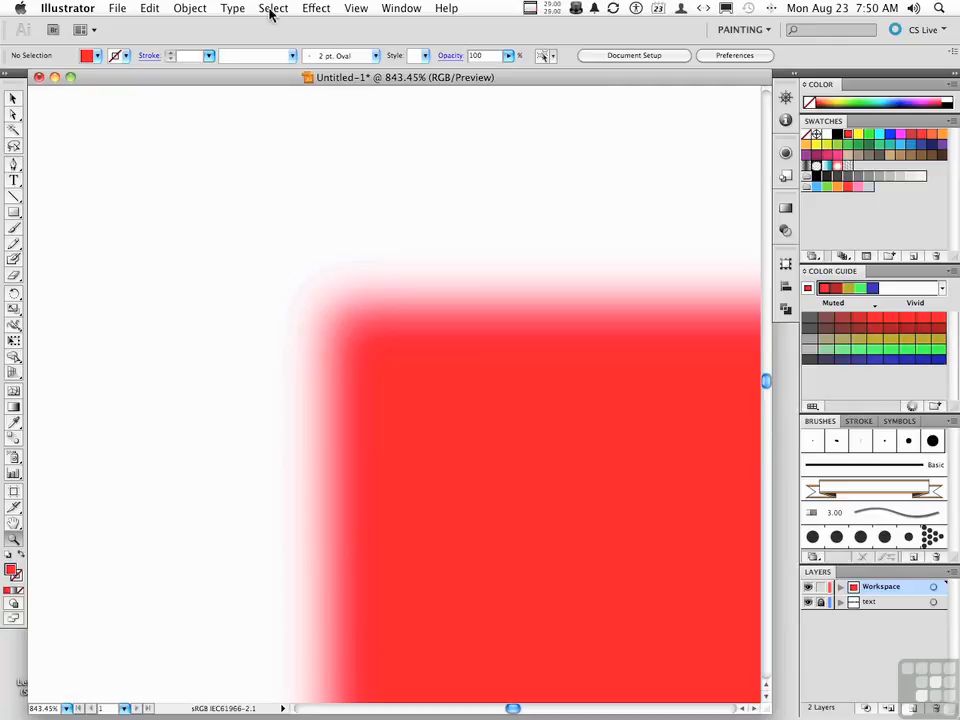
- Set the document raster effects resolution to Screen (72 ppi), leaving spot color preservation off
left_click(317, 9)
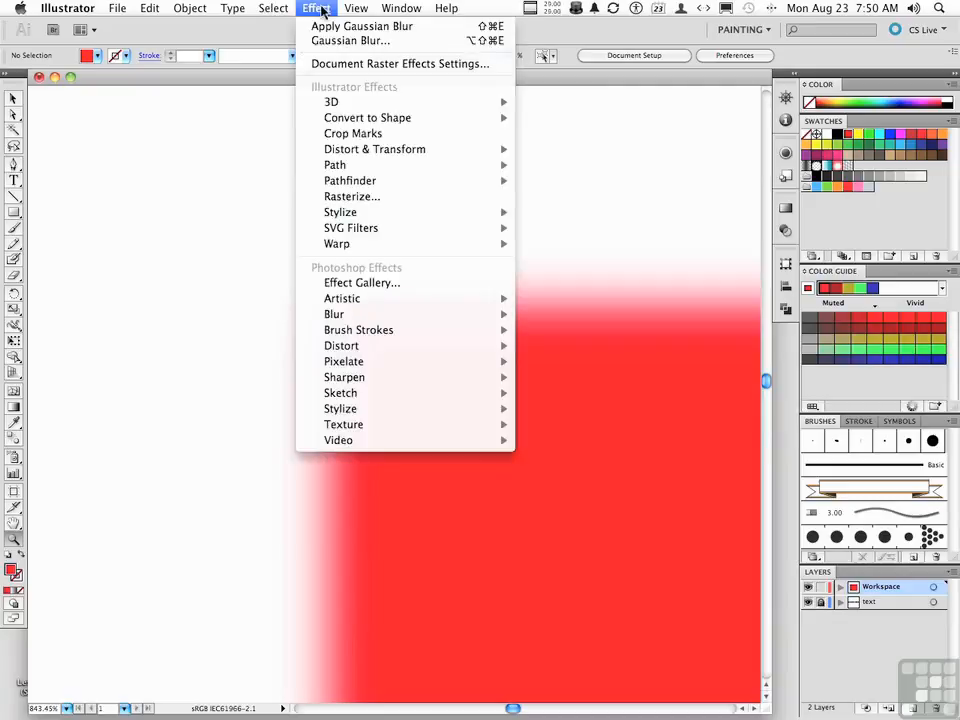
left_click(329, 63)
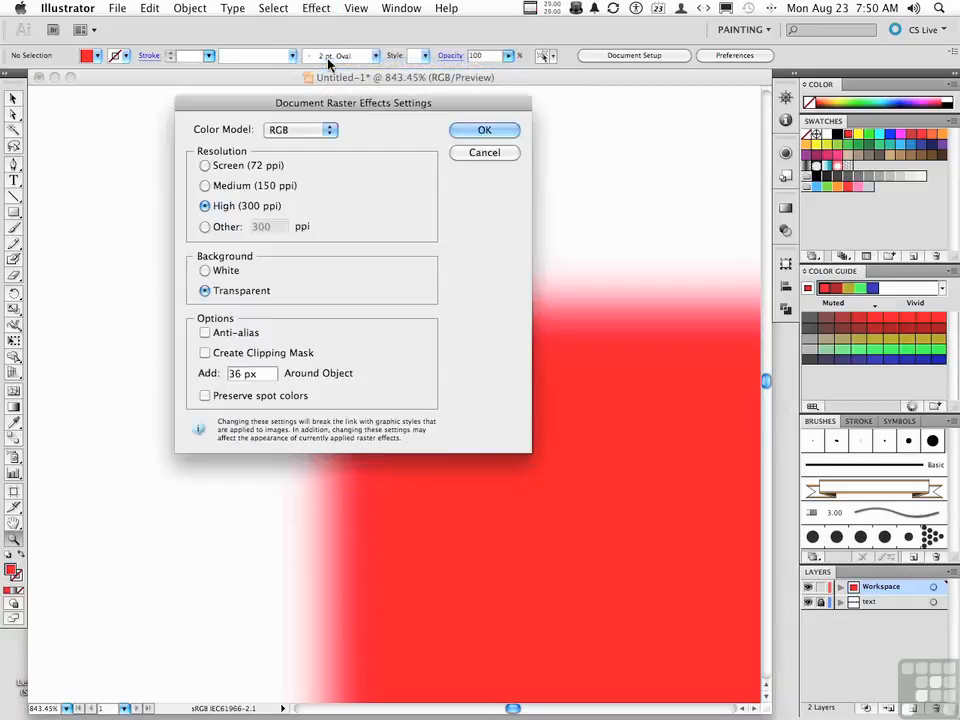
left_click(239, 169)
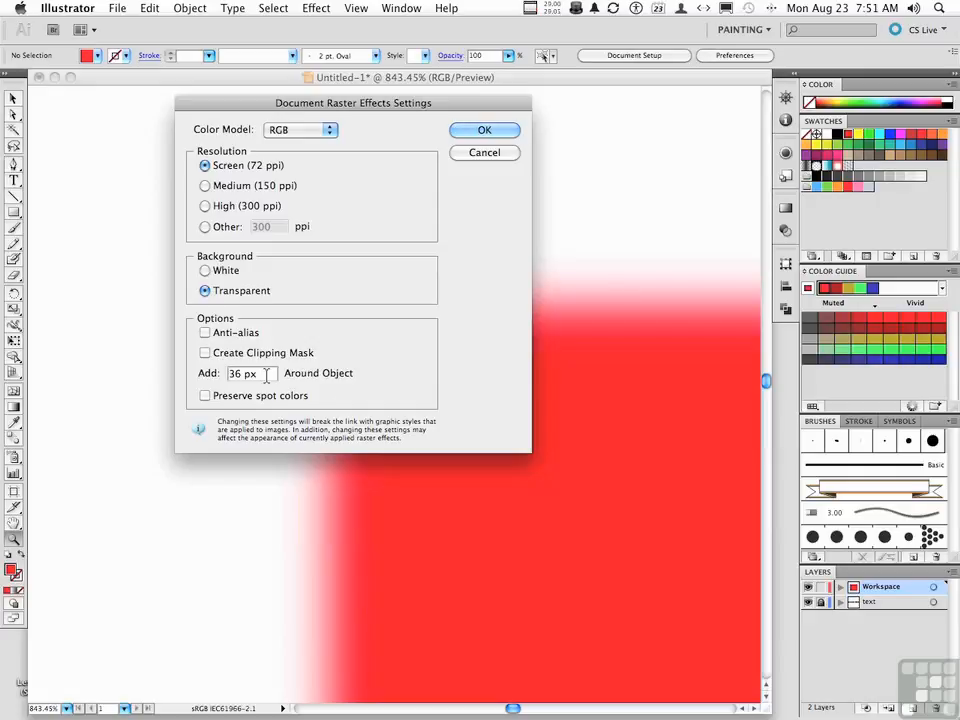
left_click(252, 400)
left_click(252, 400)
left_click(467, 131)
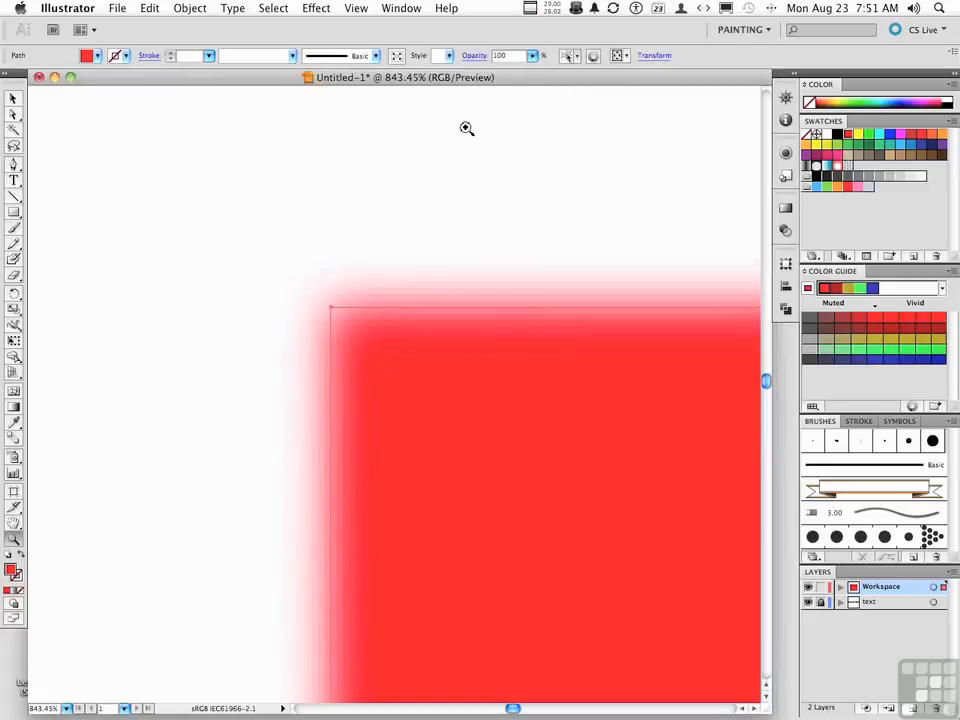